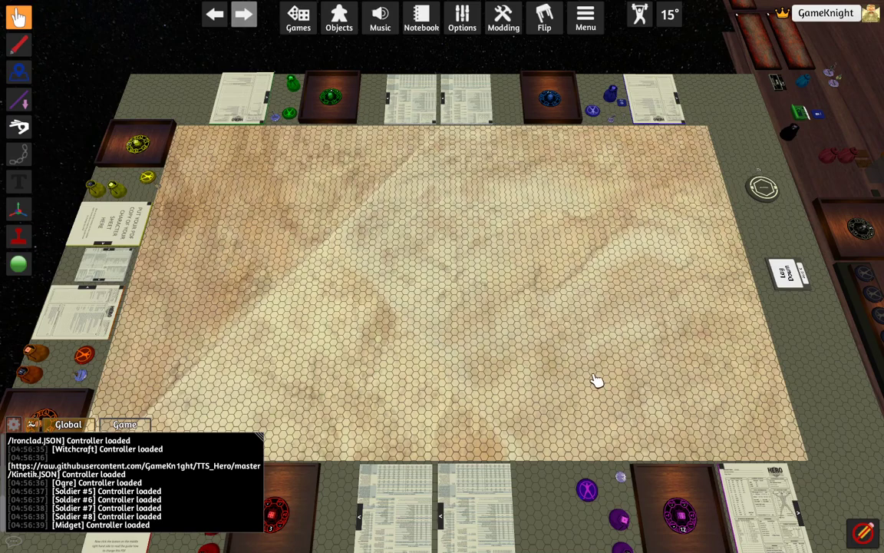
Change the player's color to Blue.
left_click_drag(688, 323, 730, 314)
scroll(730, 315, "up", 5)
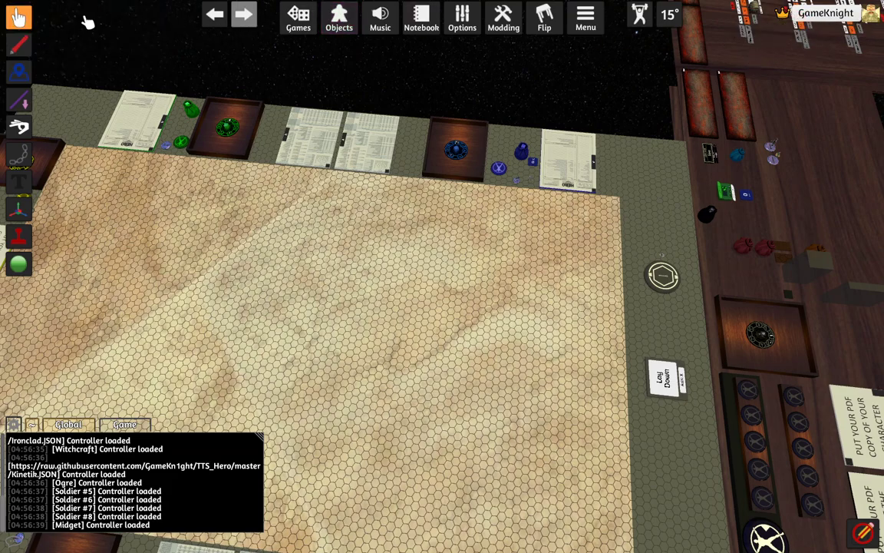
left_click(798, 13)
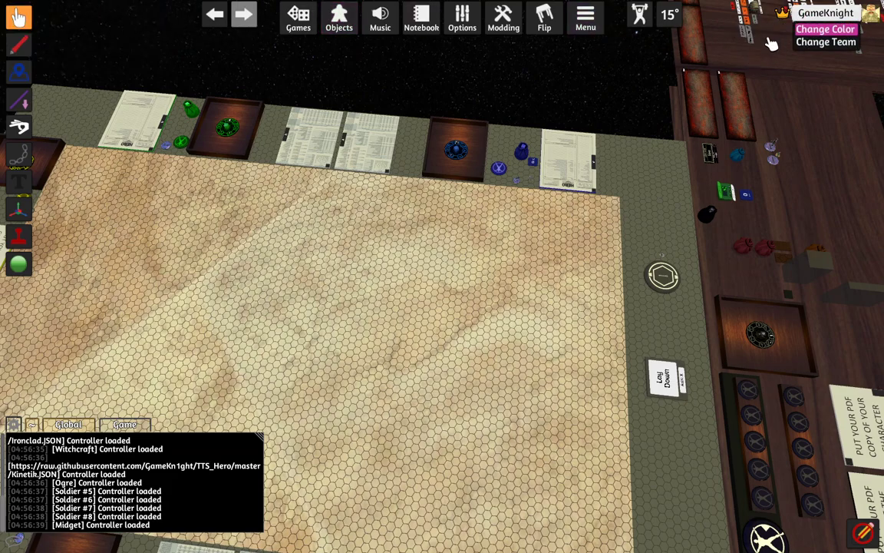
left_click(825, 29)
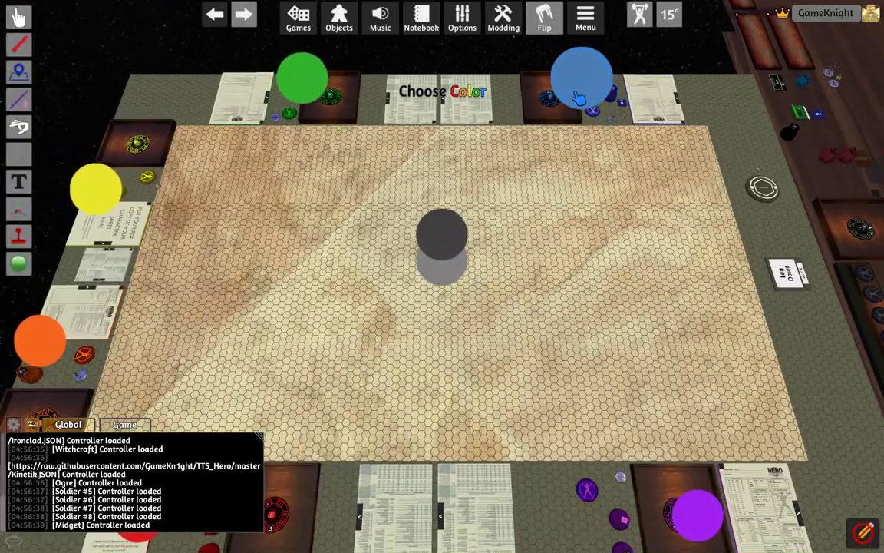
left_click(578, 98)
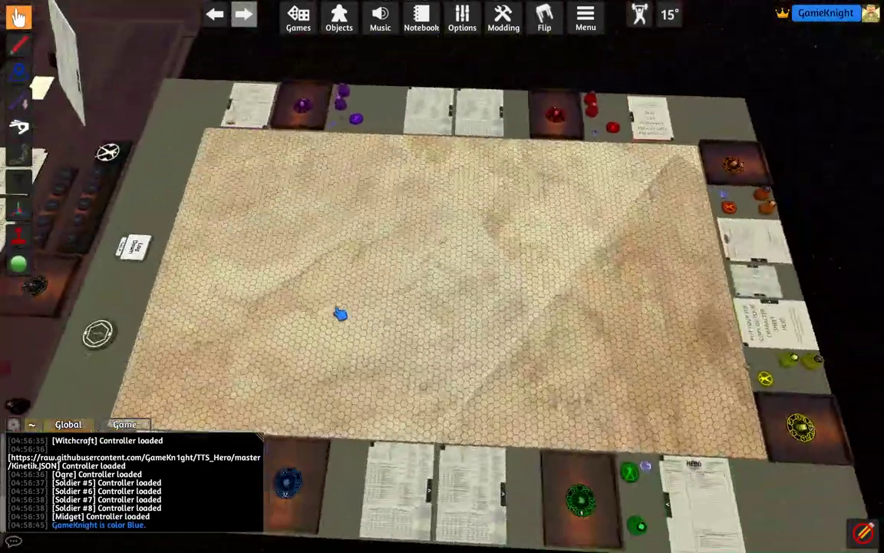
Examine the primary and secondary characteristics of Base Character on the blue character controller.
scroll(311, 370, "up", 5)
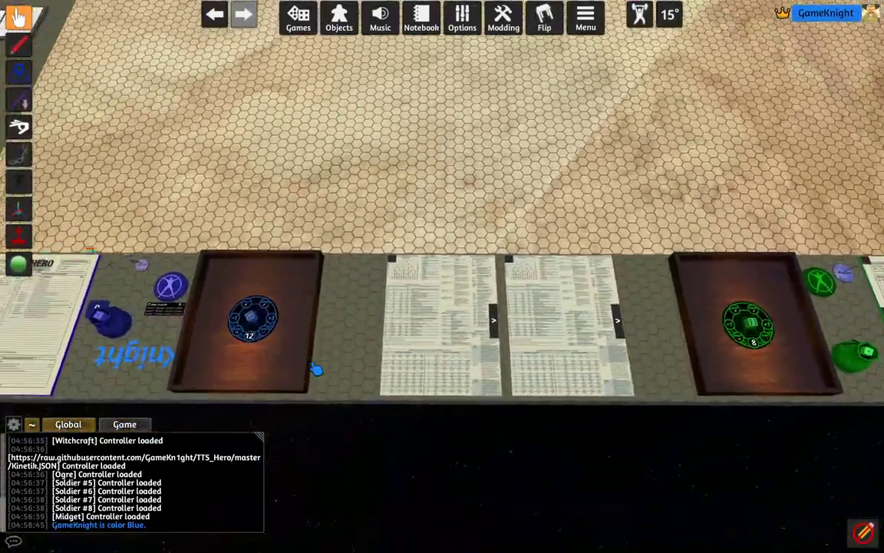
scroll(314, 369, "up", 5)
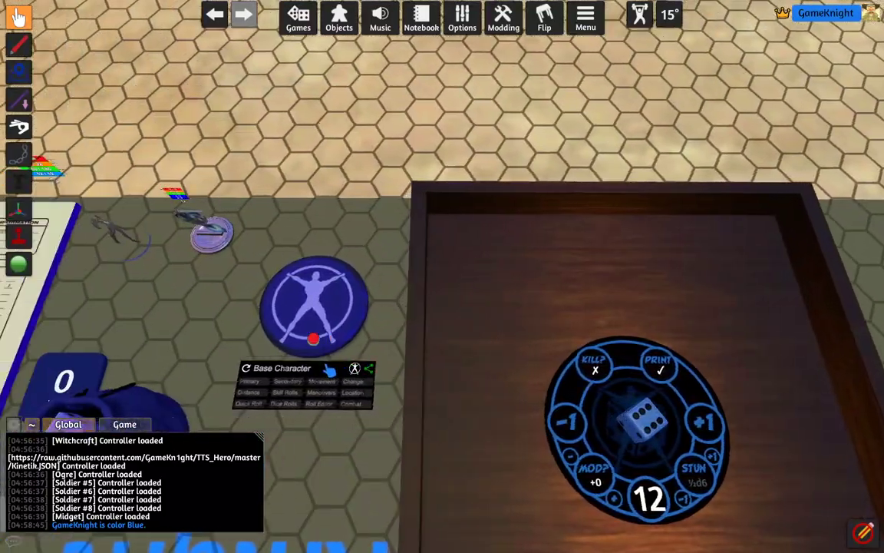
key("a")
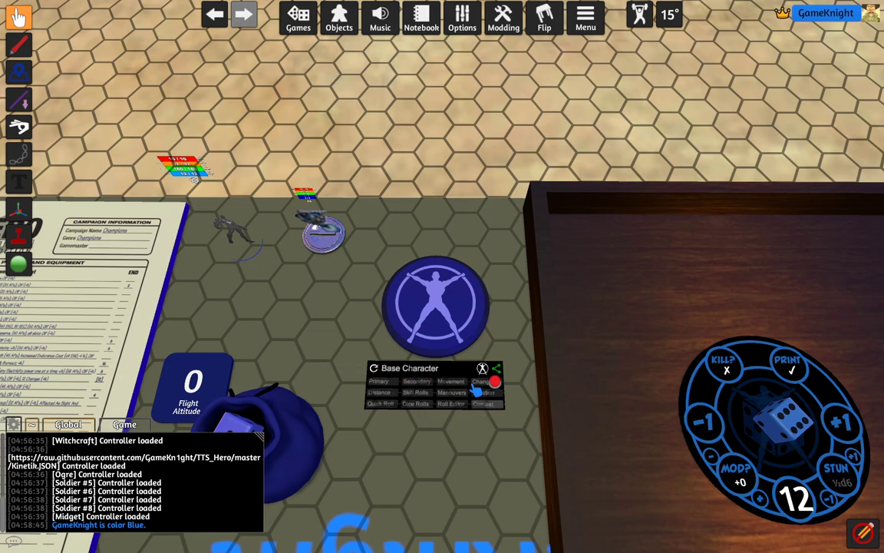
left_click(376, 382)
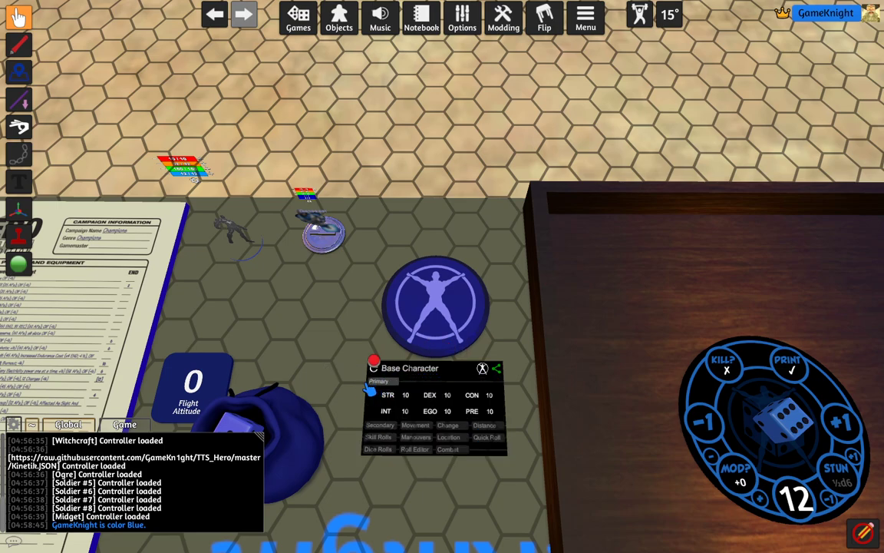
left_click(376, 381)
left_click(417, 382)
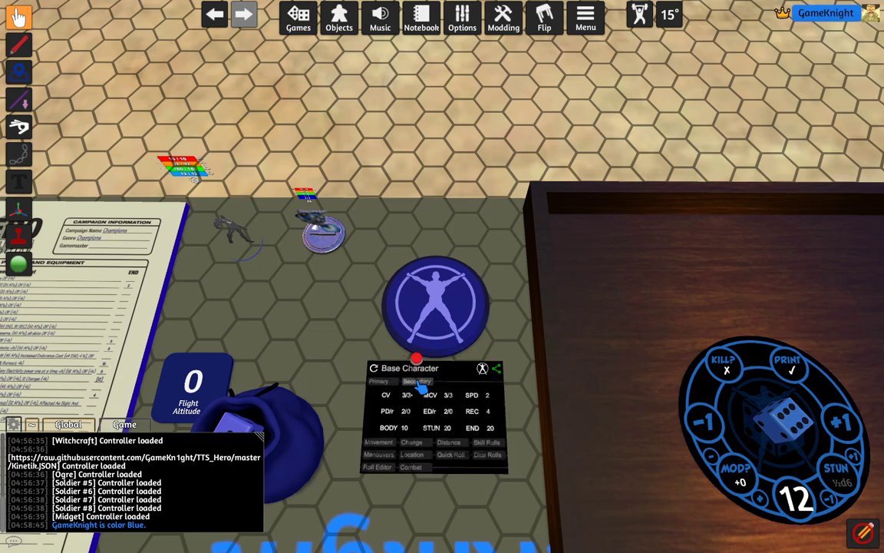
left_click(419, 382)
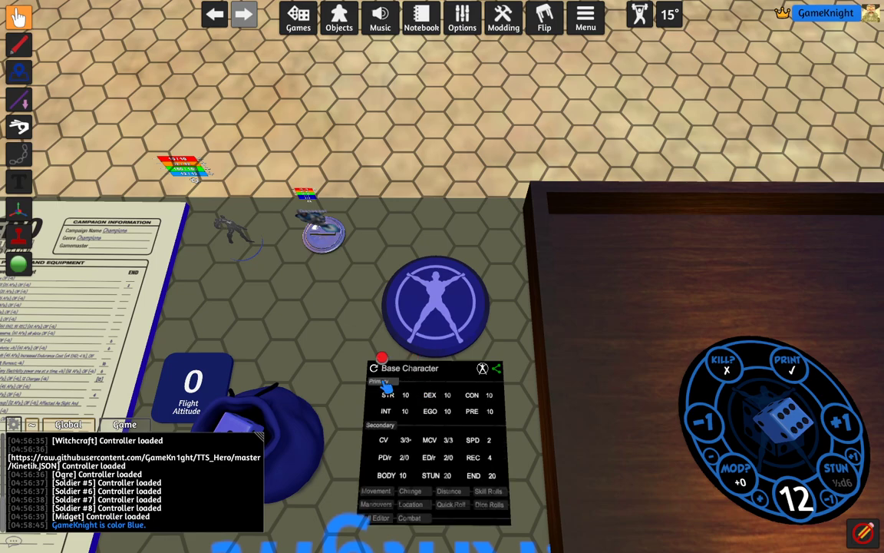
left_click(420, 382)
left_click(420, 382)
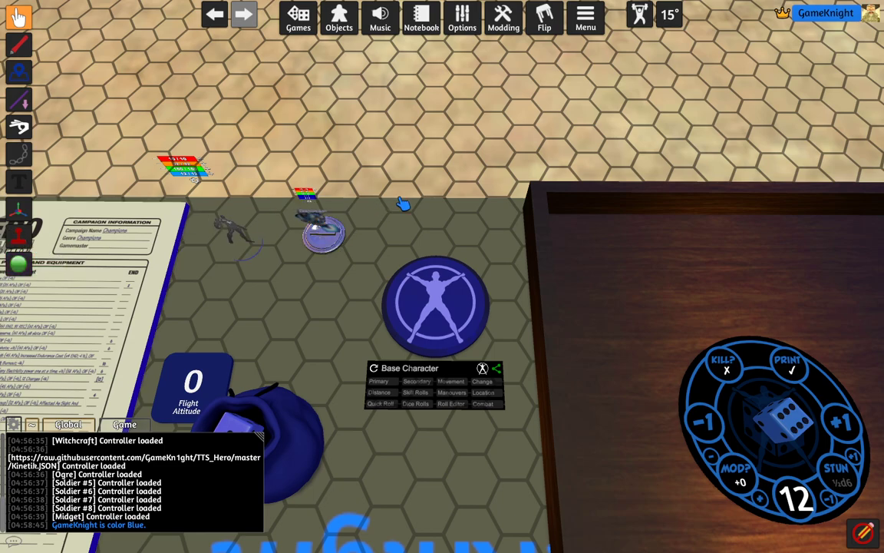
Create a folder named JSON in the root folder of the Cloud Manager.
left_click(508, 27)
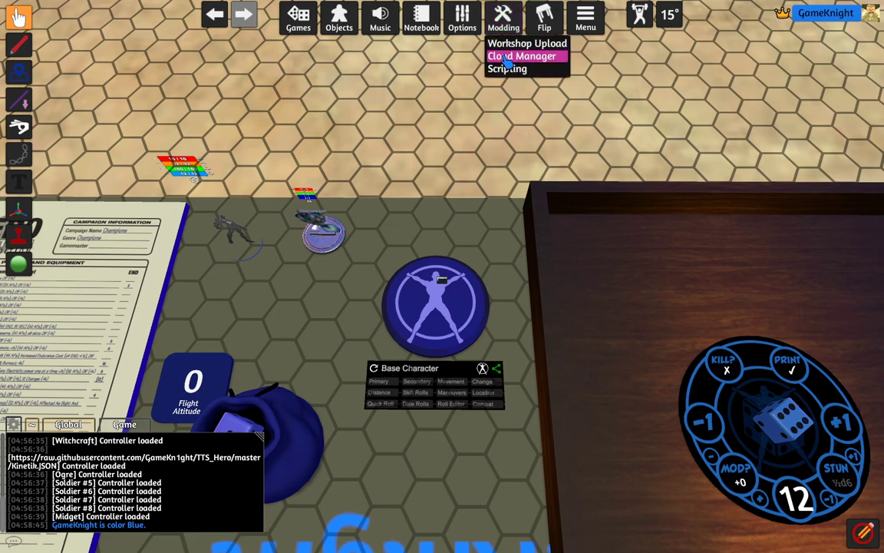
left_click(508, 59)
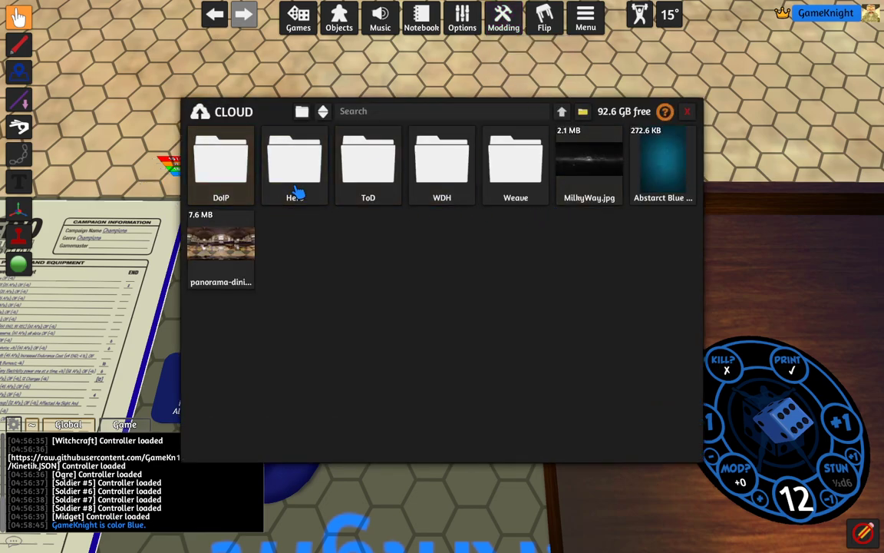
left_click(582, 112)
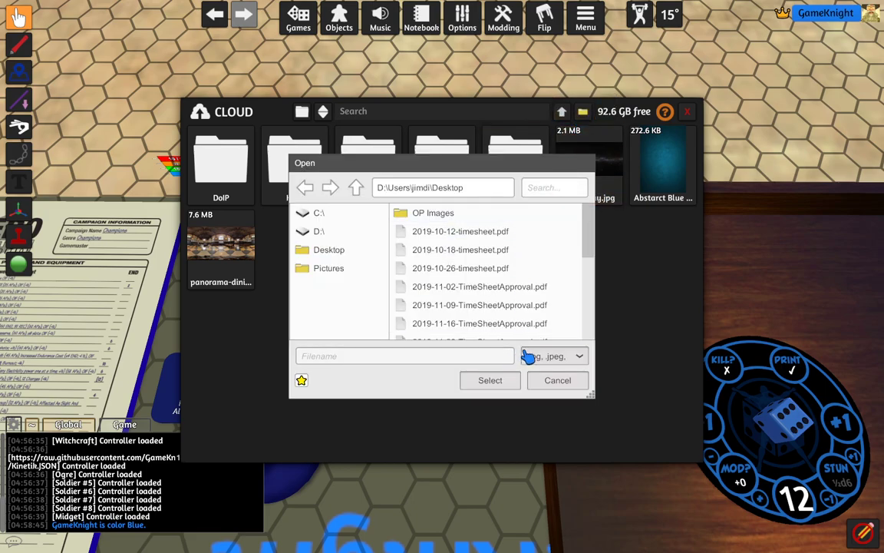
left_click(560, 383)
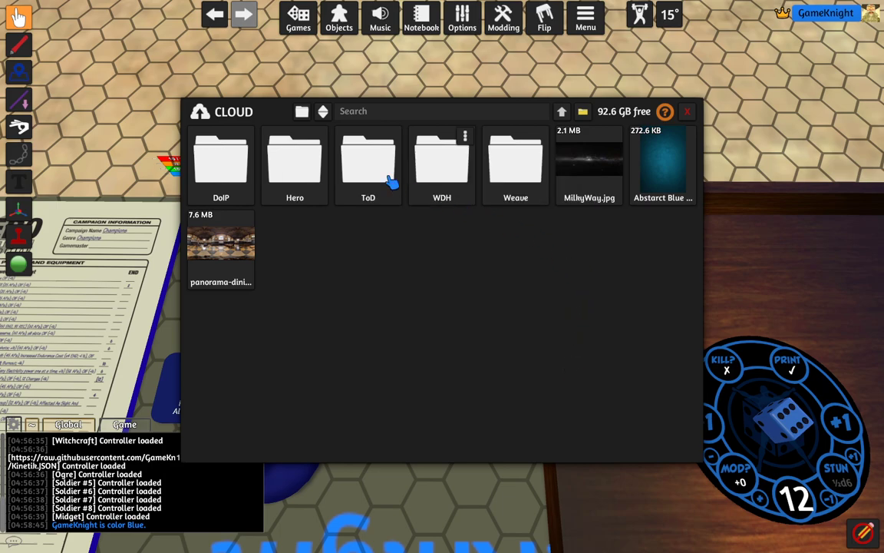
left_click(302, 112)
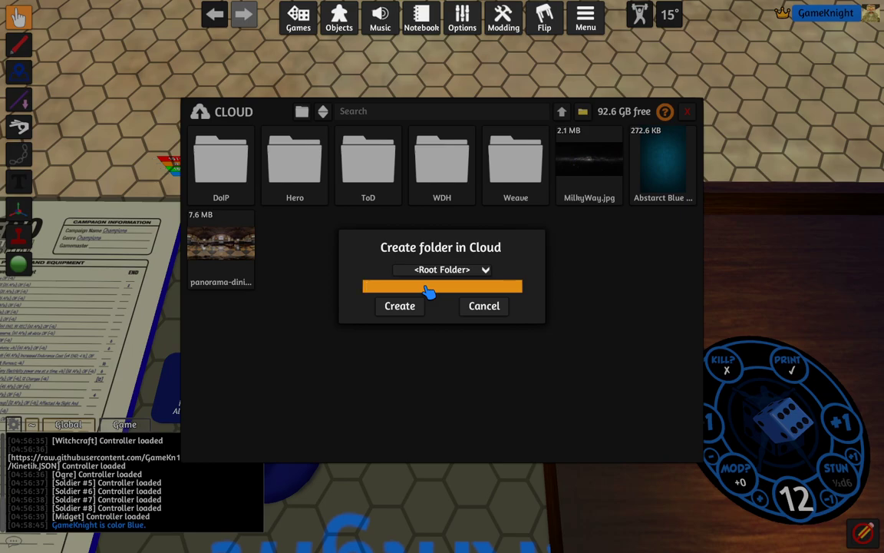
left_click(393, 304)
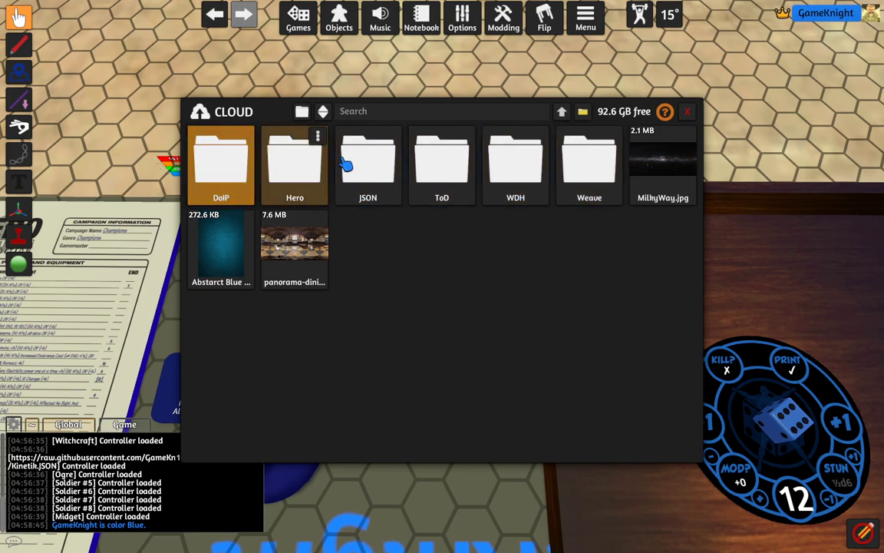
Upload Defender.JSON from the local Git Repositories\TTS_Hero\JSON folder into the cloud's JSON folder, keeping the name Defender.
left_click(583, 113)
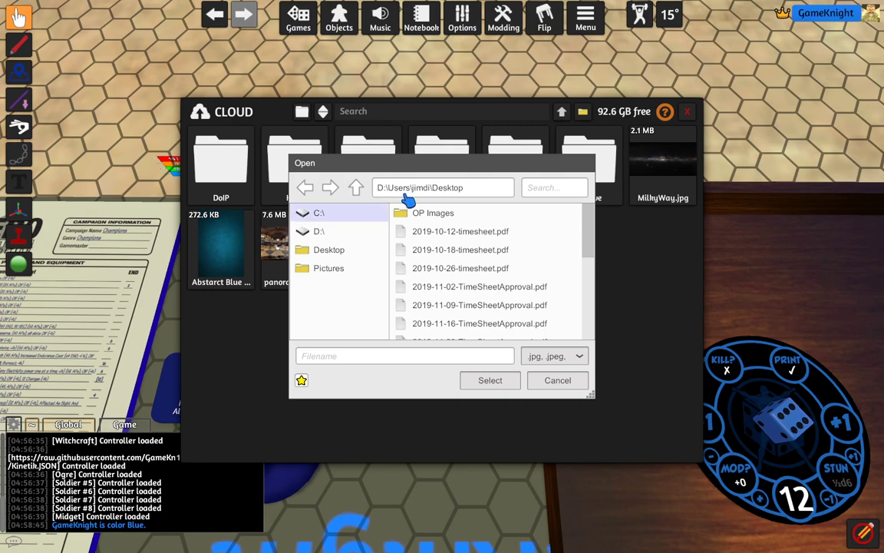
left_click(475, 192)
key("ctrl+v")
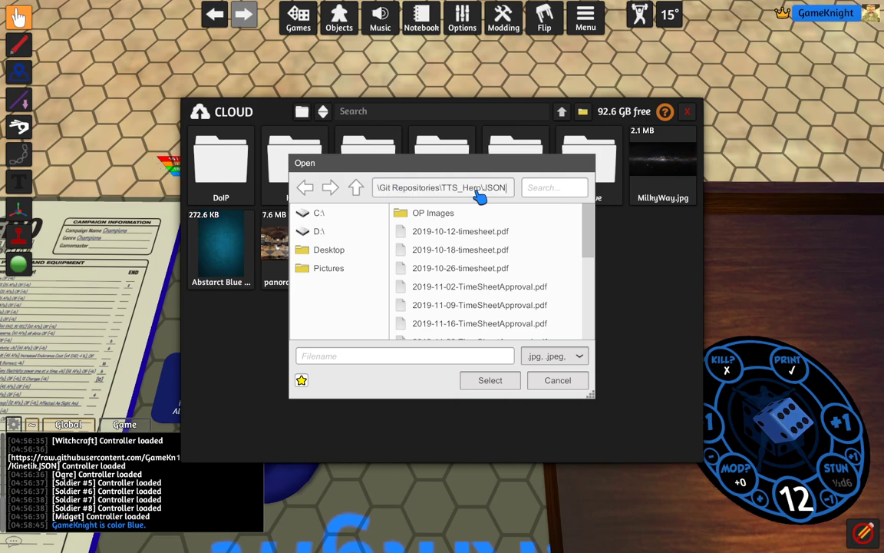
key("Return")
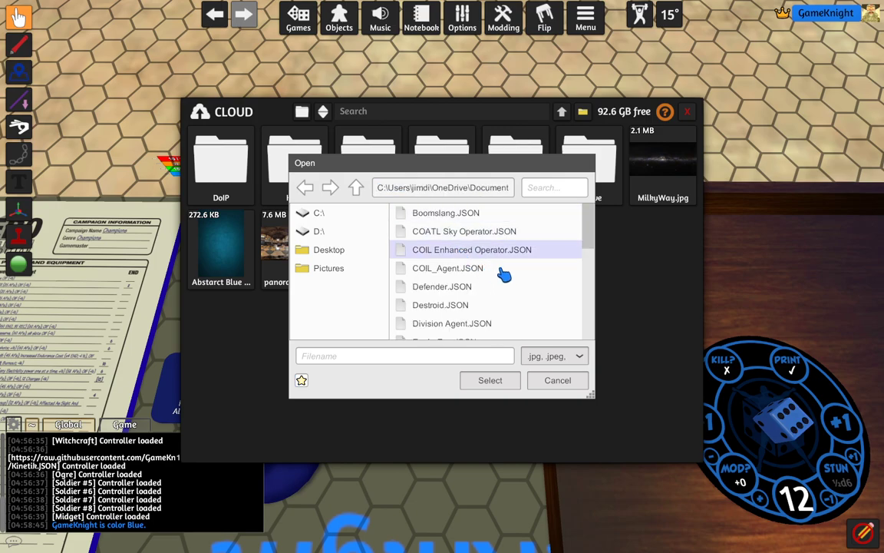
scroll(514, 258, "down", 1)
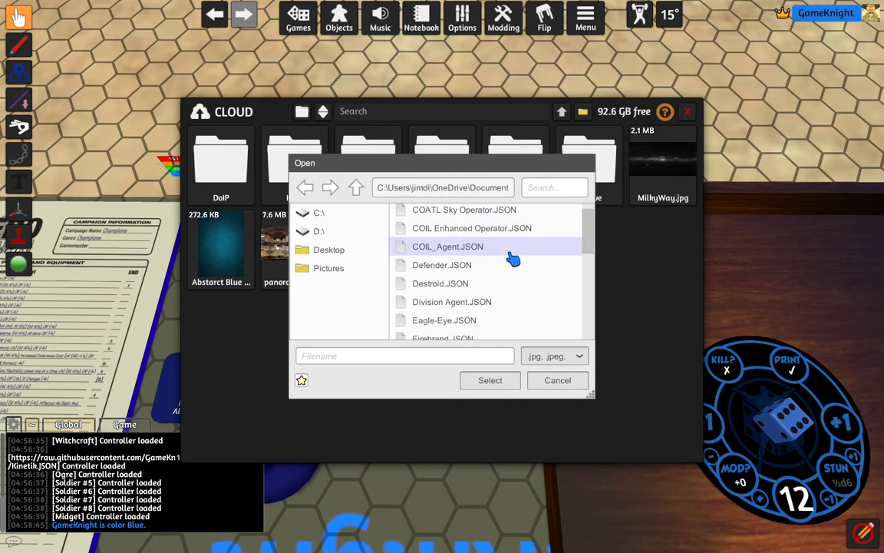
left_click(444, 267)
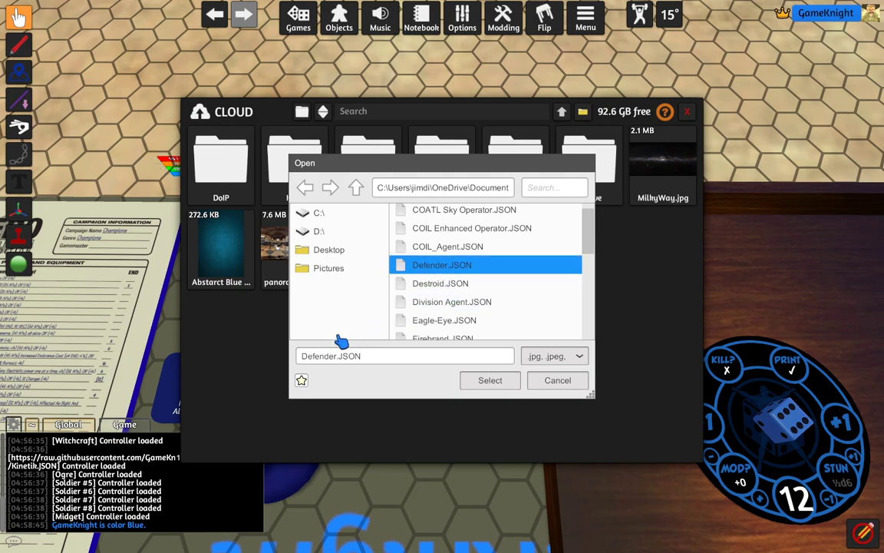
left_click(491, 382)
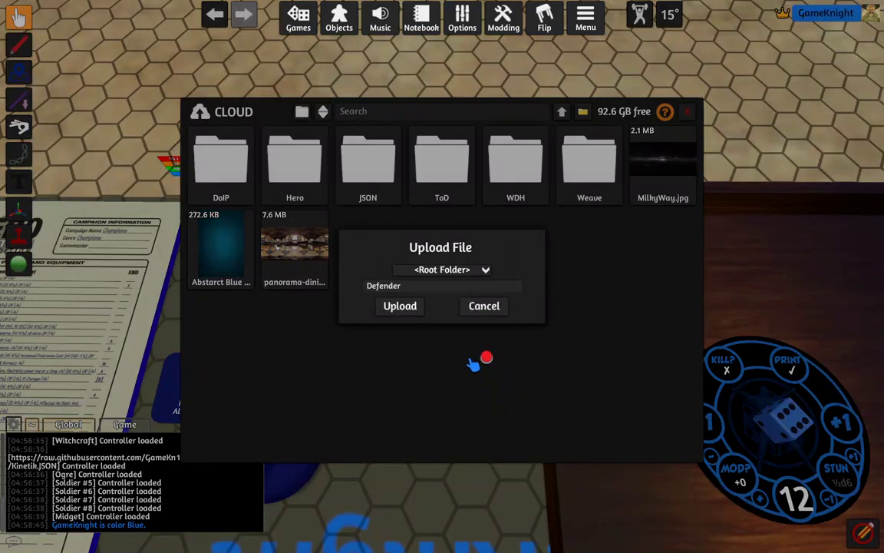
left_click(442, 271)
left_click(416, 343)
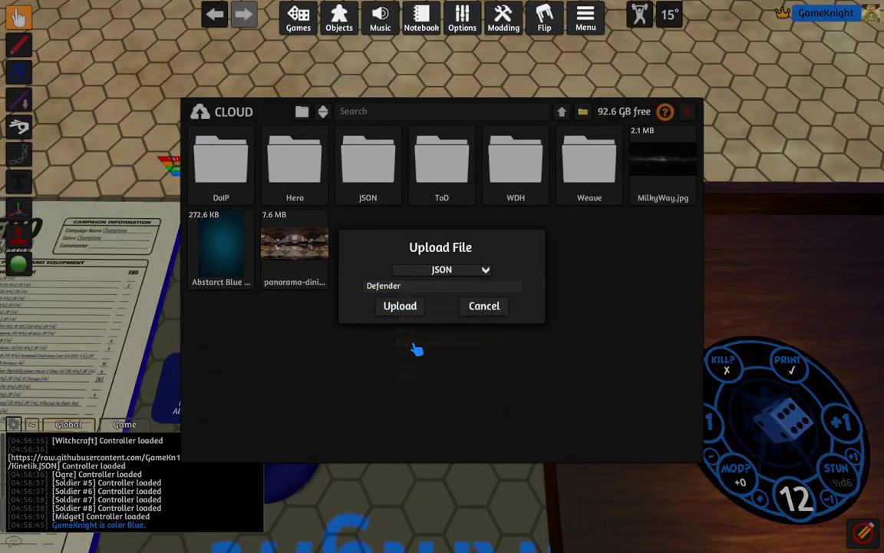
left_click(400, 305)
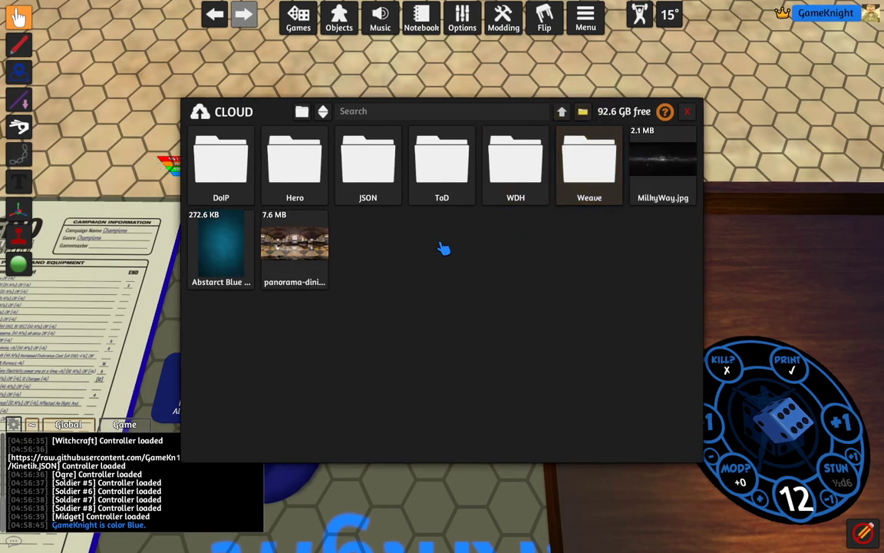
Copy the cloud URL of Defender.JSON from the JSON folder and close the Cloud Manager.
left_click(375, 177)
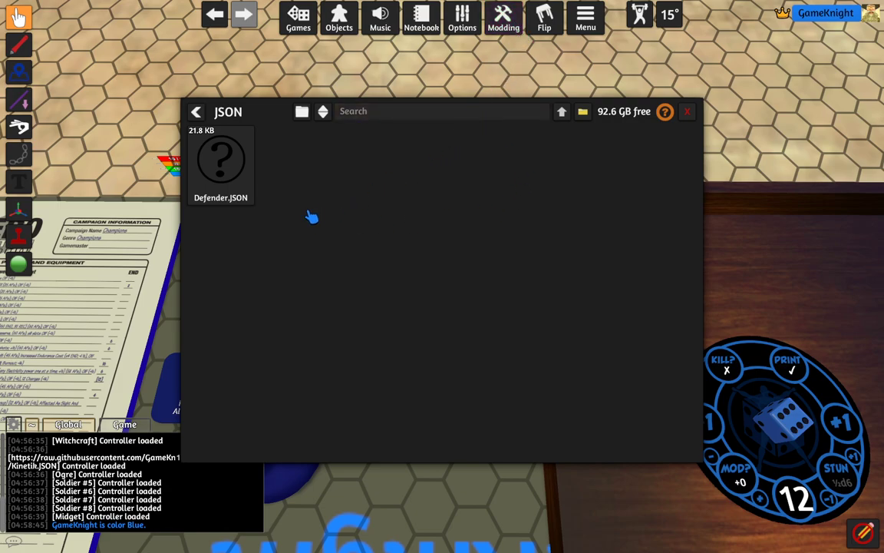
left_click(222, 170)
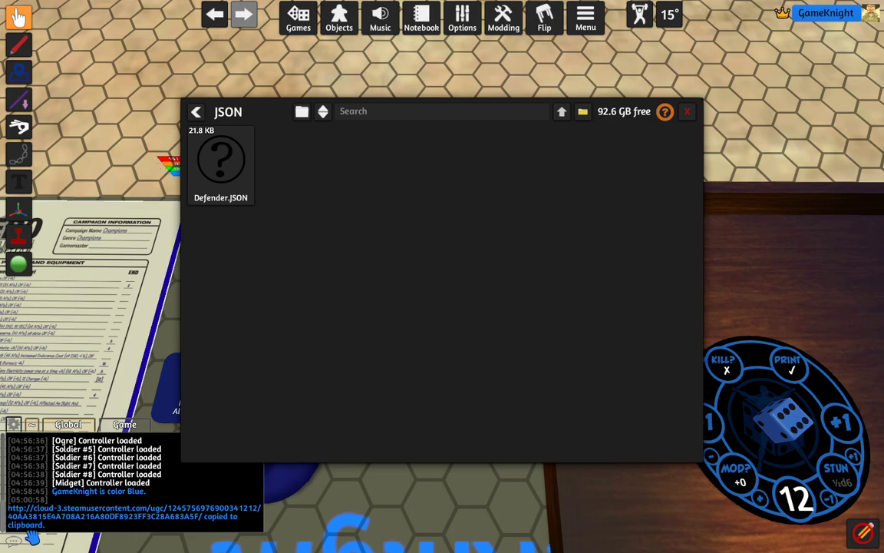
left_click(687, 111)
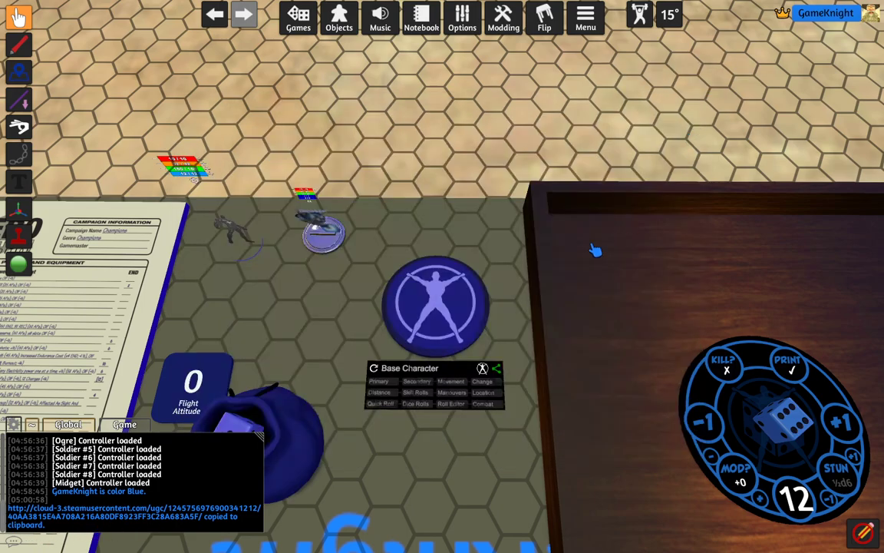
Load Defender into the blue character controller by setting its name to the copied URL and reloading it, and check its primary characteristics.
right_click(434, 333)
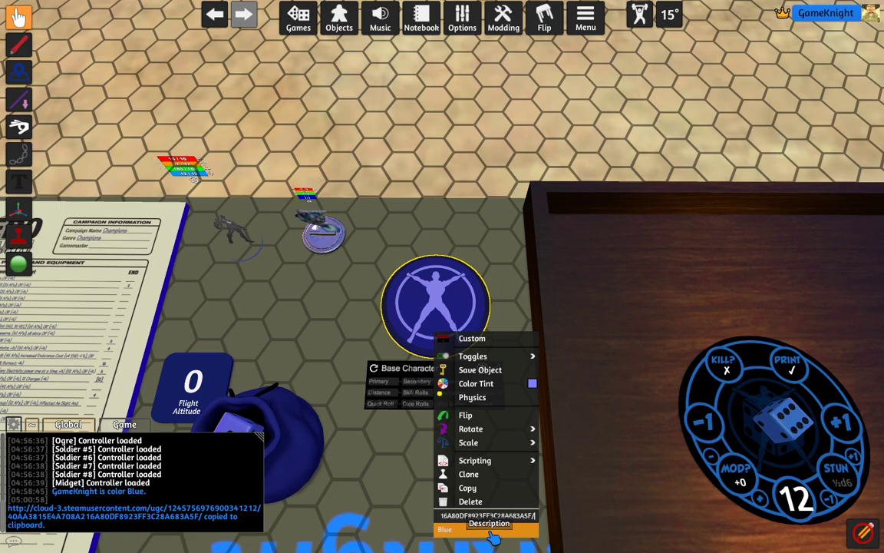
left_click(379, 487)
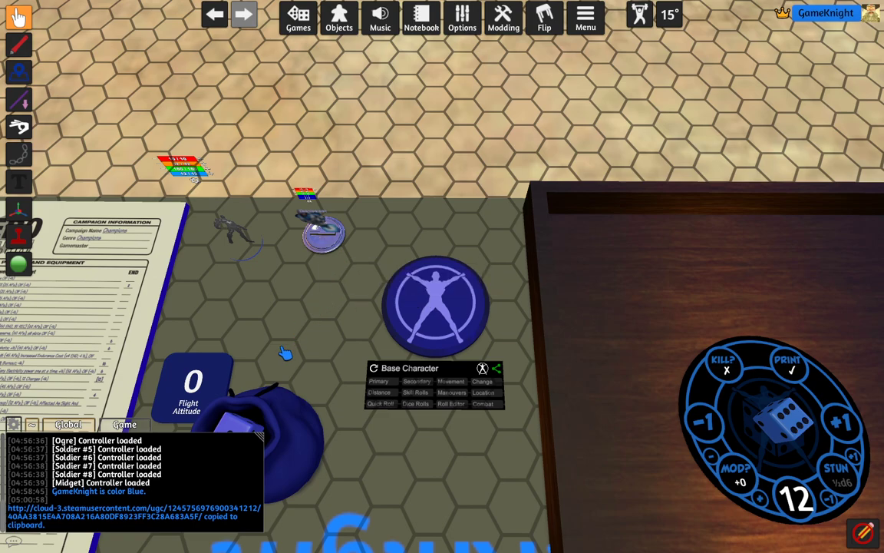
left_click(375, 369)
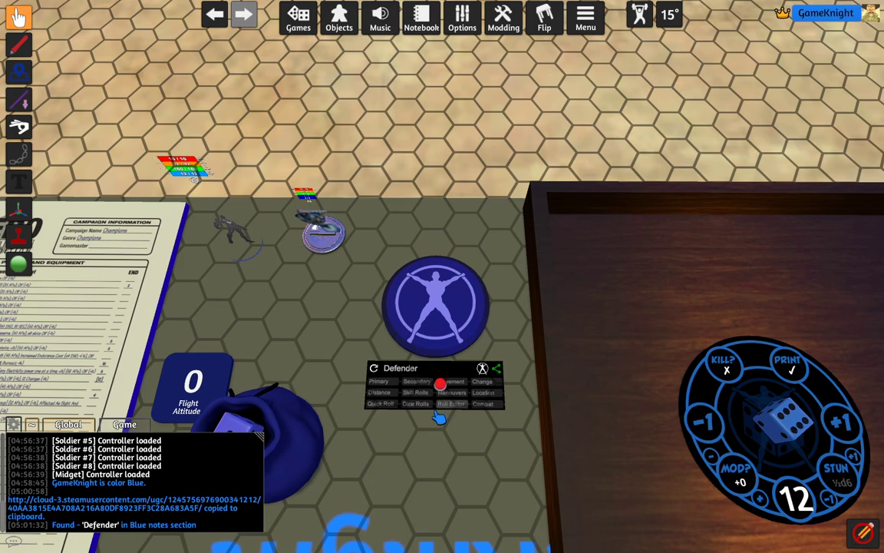
left_click(379, 382)
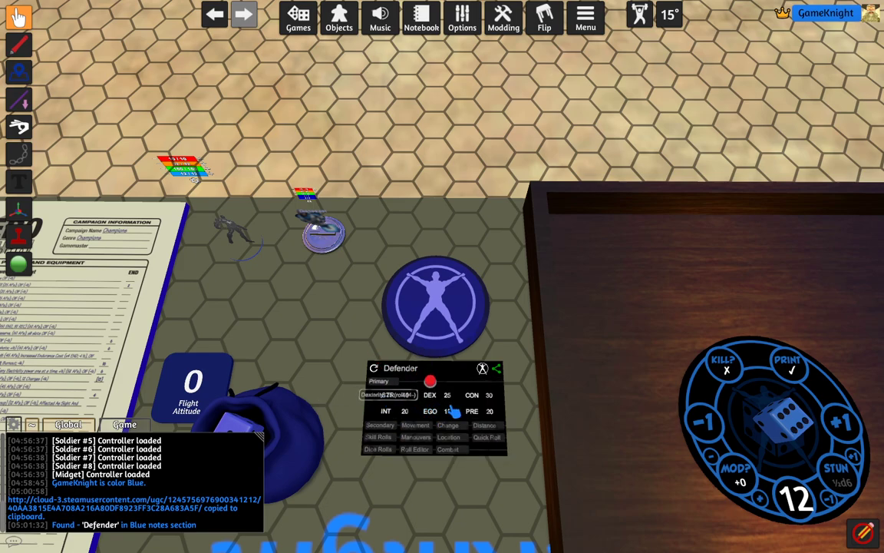
left_click(386, 383)
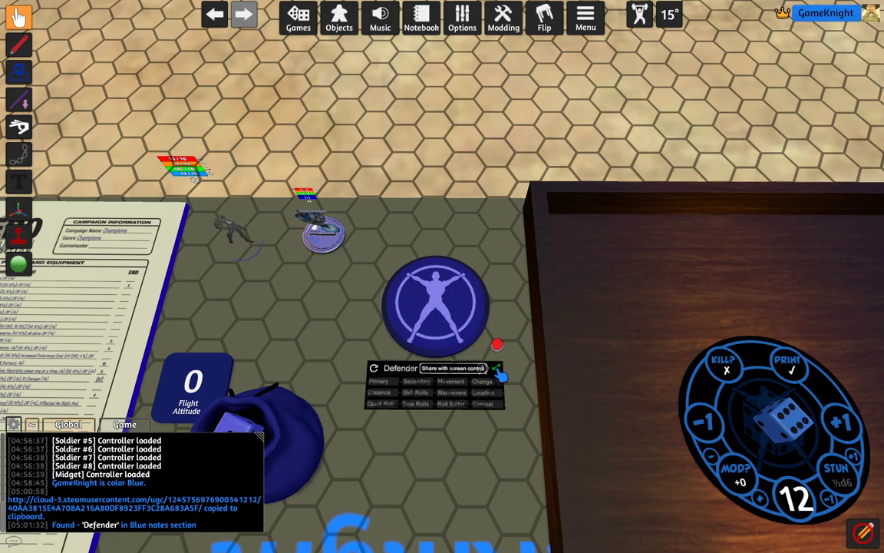
Share the Defender character panel with the screen control and place it just below the player name.
left_click_drag(451, 354, 776, 115)
key("a")
key("w")
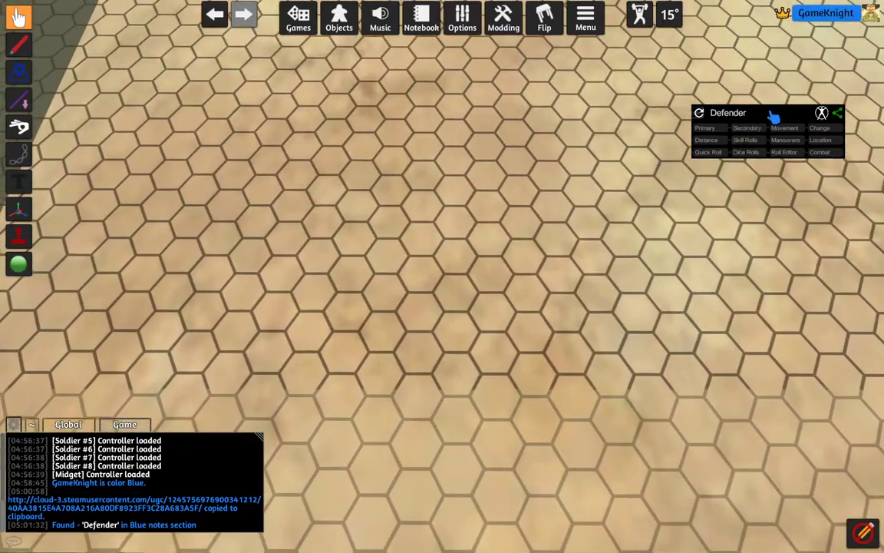
left_click_drag(773, 117, 810, 91)
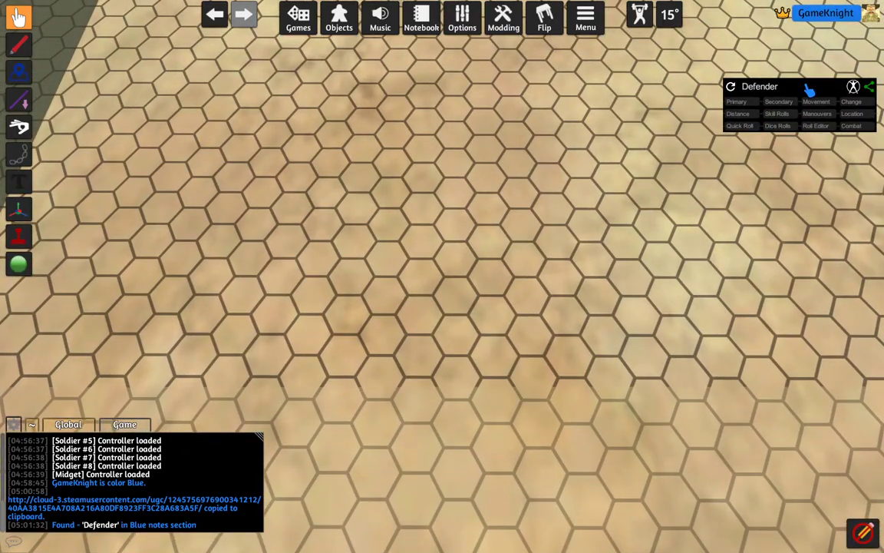
Expand the Primary, Secondary and Dice Rolls sections of the Defender panel.
left_click(738, 102)
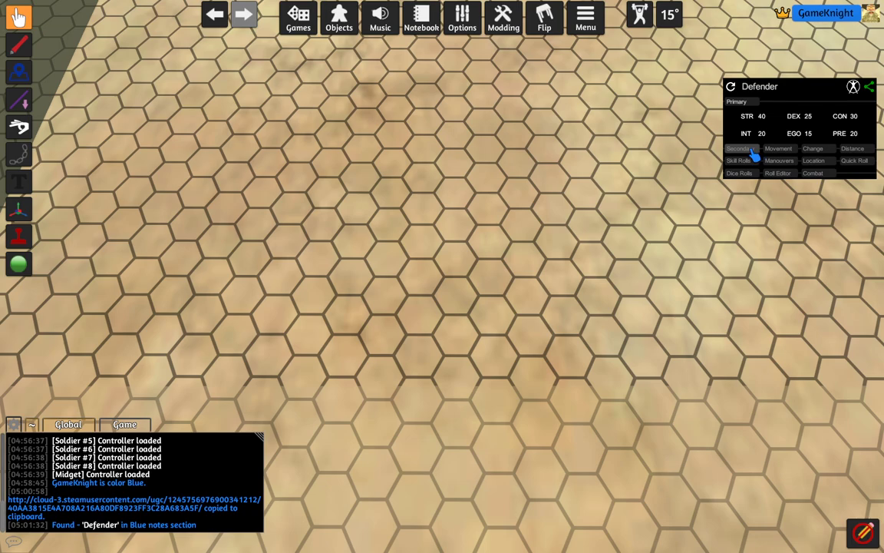
left_click(749, 151)
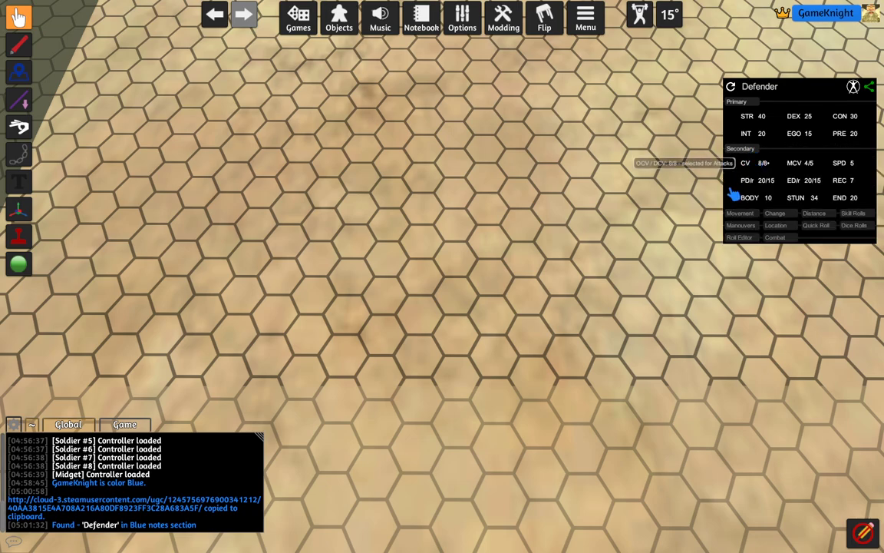
left_click(853, 226)
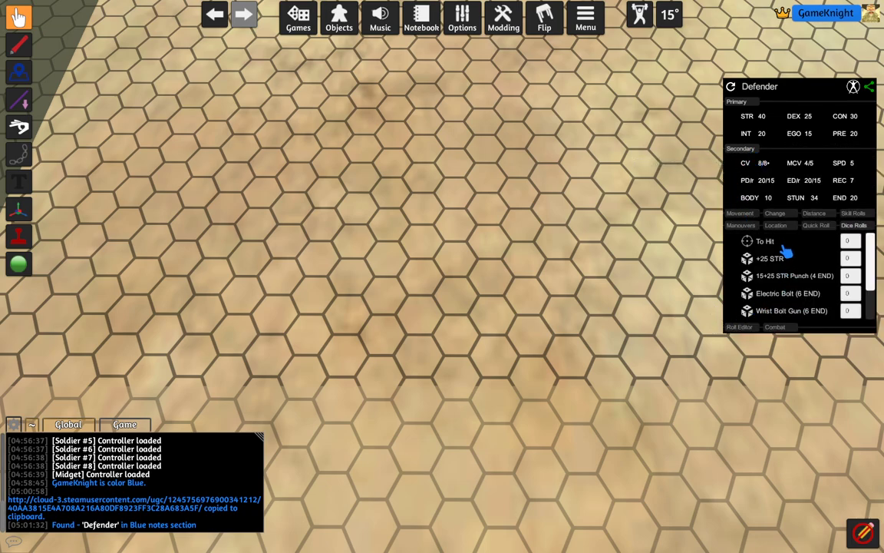
Roll +25 STR, Electric Bolt (6 END) and Overload Blast (16 END) from Defender's dice rolls.
mouse_move(772, 263)
left_click(756, 259)
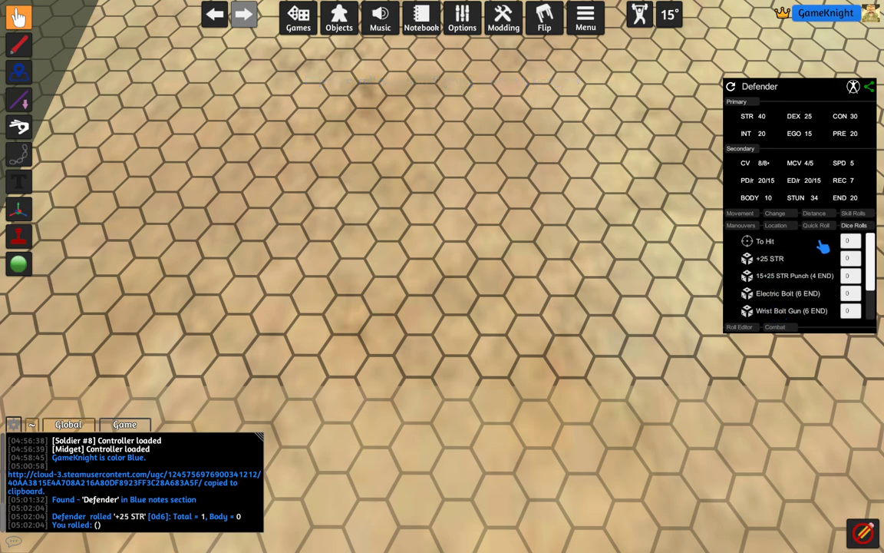
left_click(766, 299)
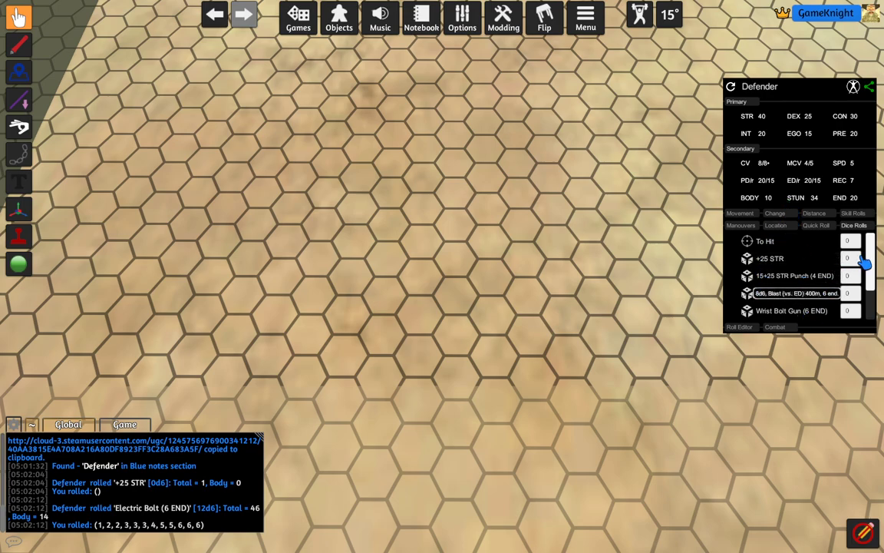
left_click_drag(874, 252, 878, 311)
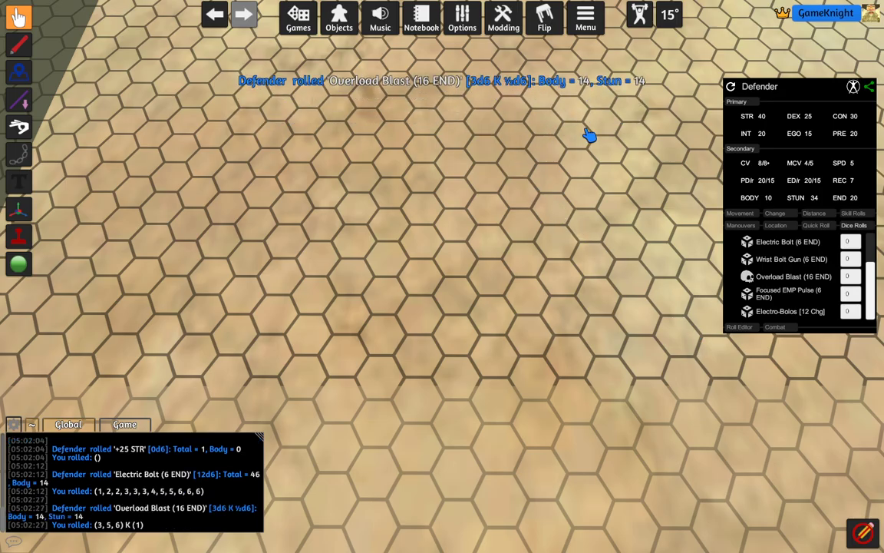
Expand the Roll Editor in the Defender panel and roll the 15+25 STR Punch (4 END) with the blue roller in view.
scroll(591, 139, "down", 5)
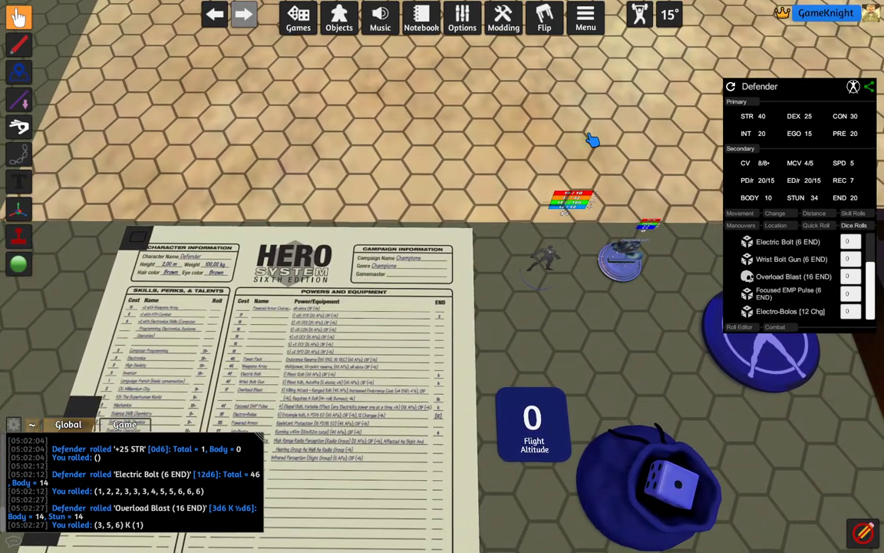
key("d")
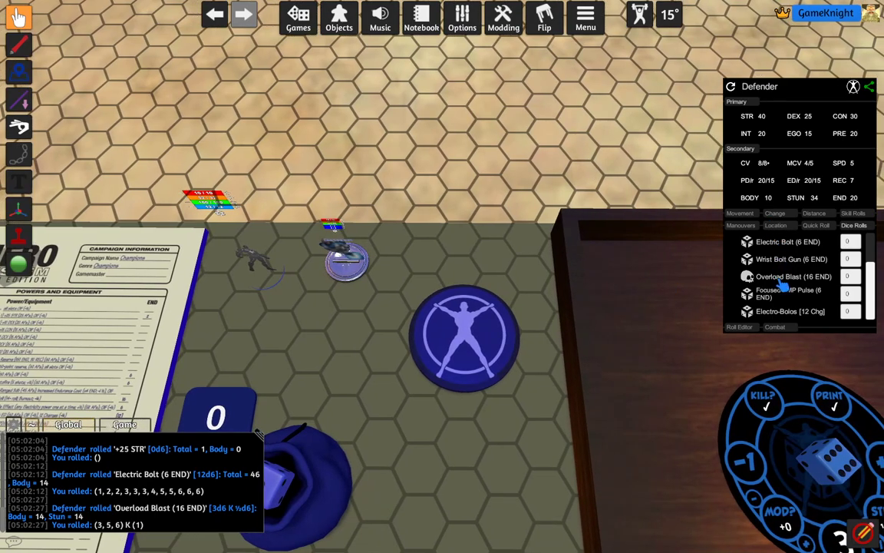
left_click(741, 328)
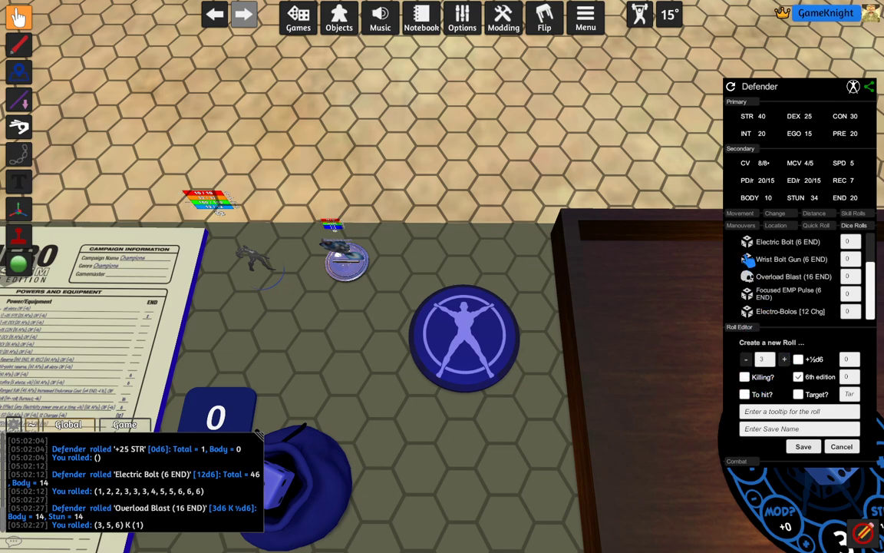
scroll(767, 296, "up", 3)
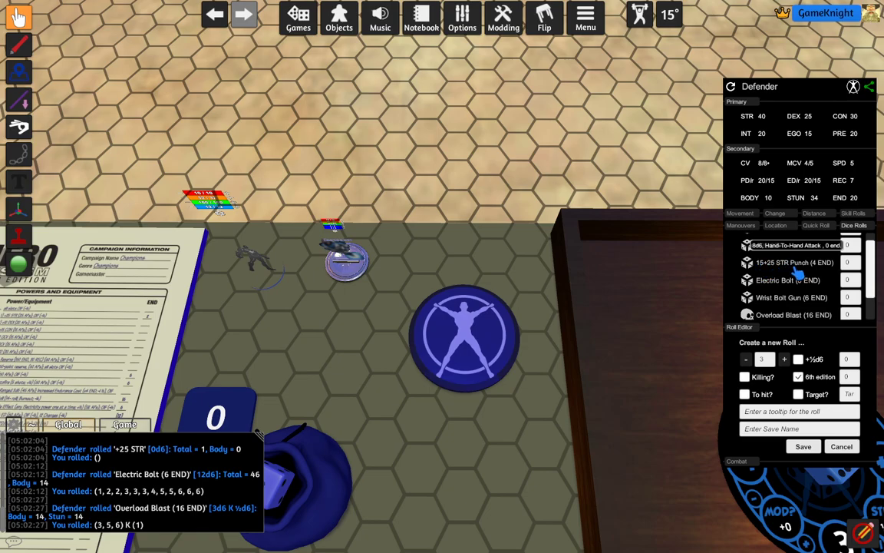
left_click(794, 265)
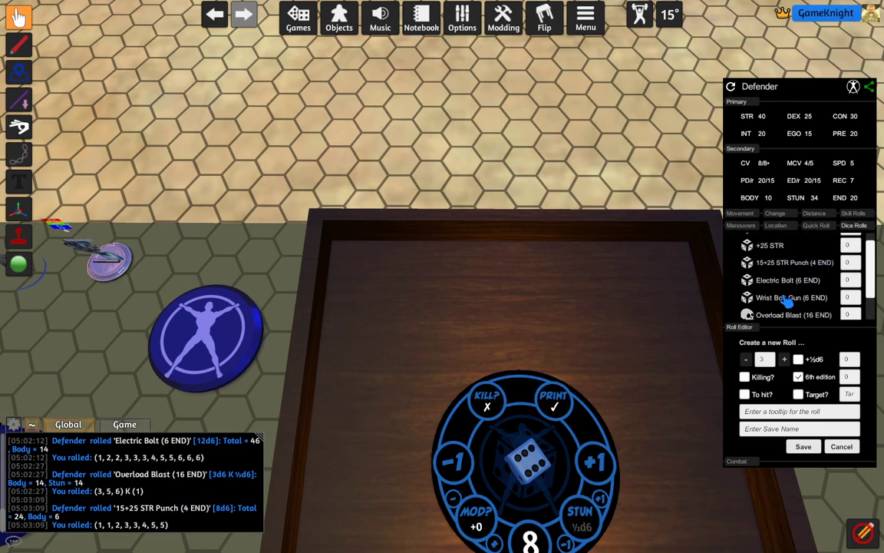
Expand the Quick Roll and Combat sections of the Defender panel and collapse the Roll Editor.
left_click(812, 226)
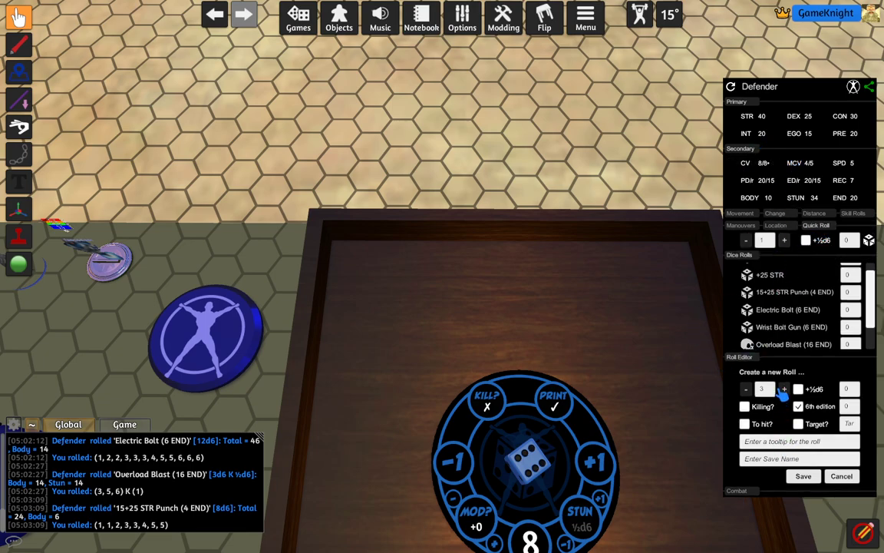
left_click(737, 358)
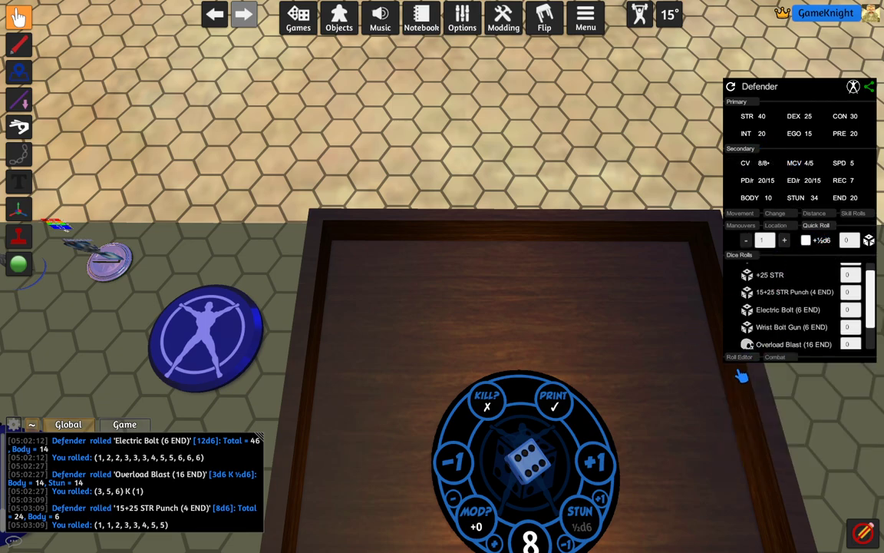
left_click(777, 359)
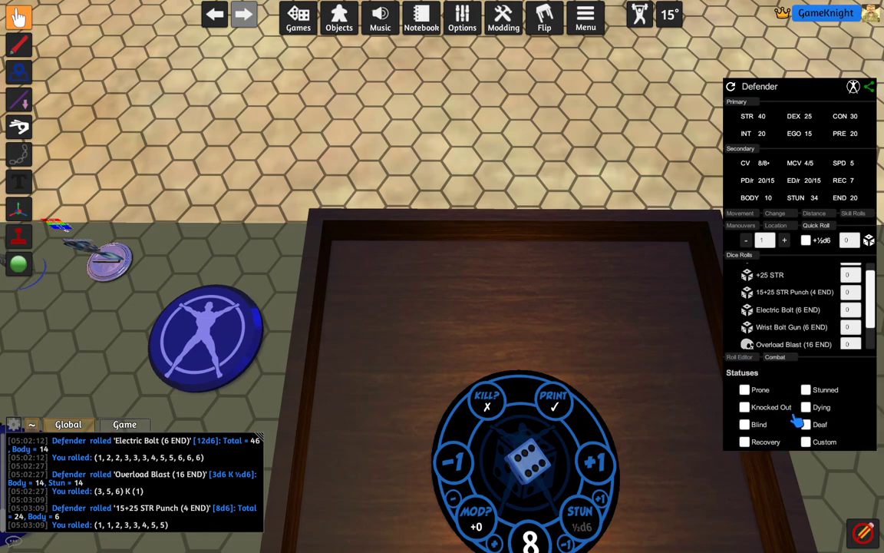
Switch Defender's Prone status on and off again, and do the same with the Stunned status.
left_click(745, 389)
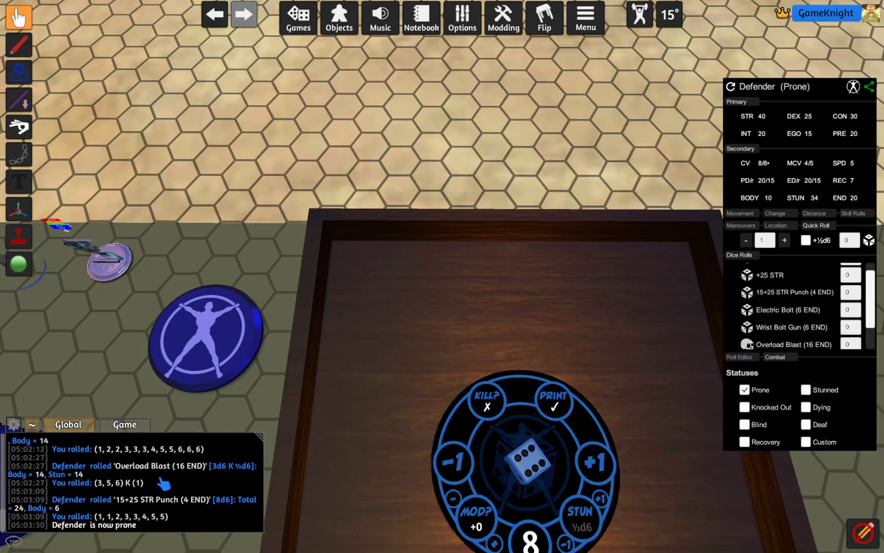
left_click(744, 389)
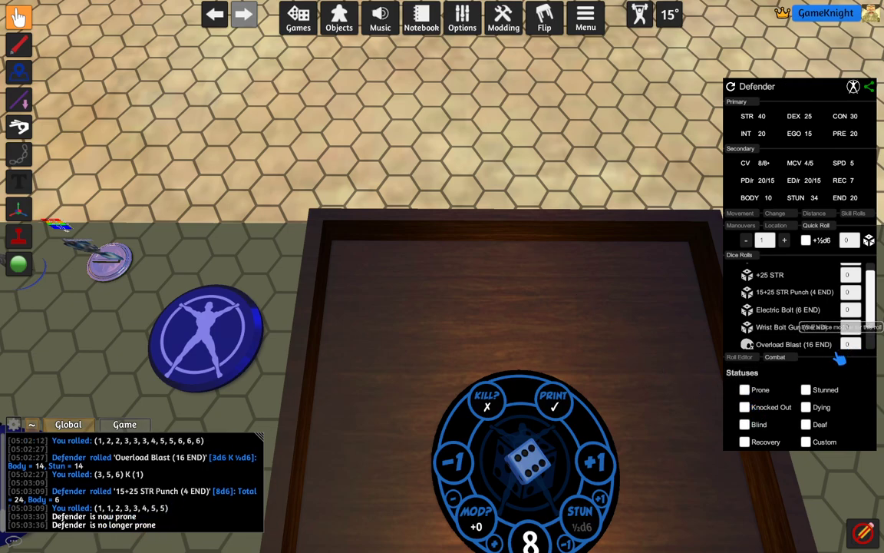
left_click(806, 390)
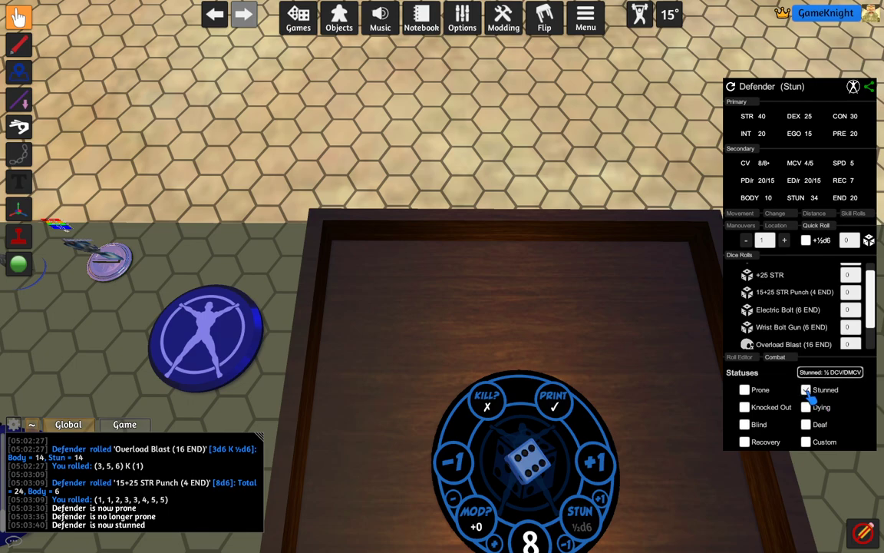
left_click(806, 390)
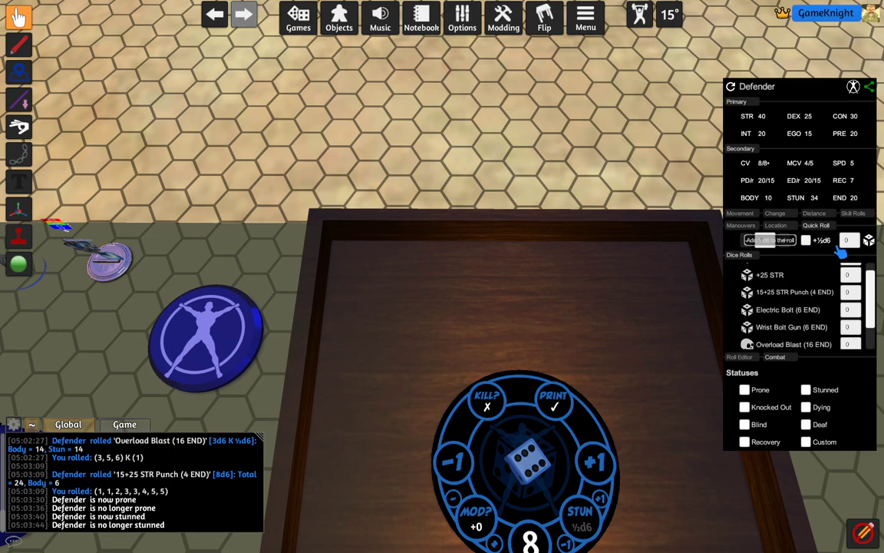
Expand the Distance section of the Defender panel and make a To Hit roll from the dice rolls list.
left_click(815, 214)
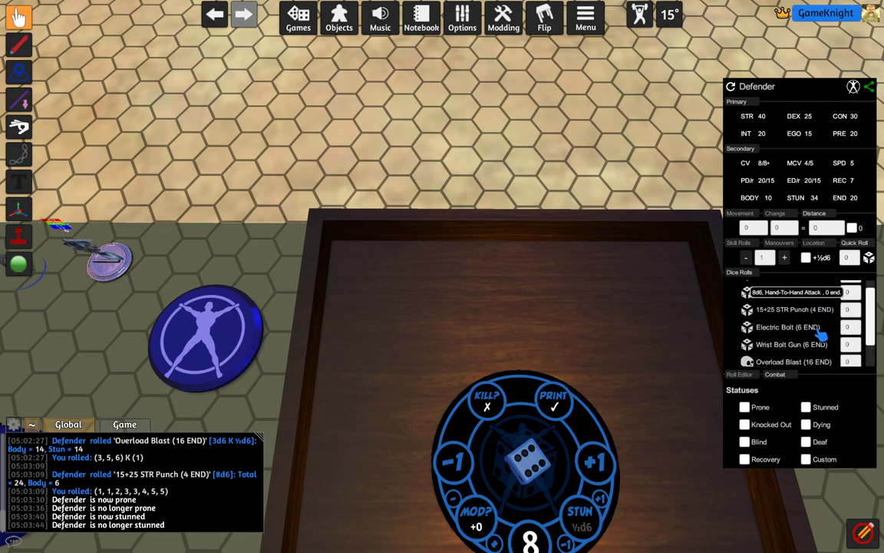
scroll(814, 344, "up", 1)
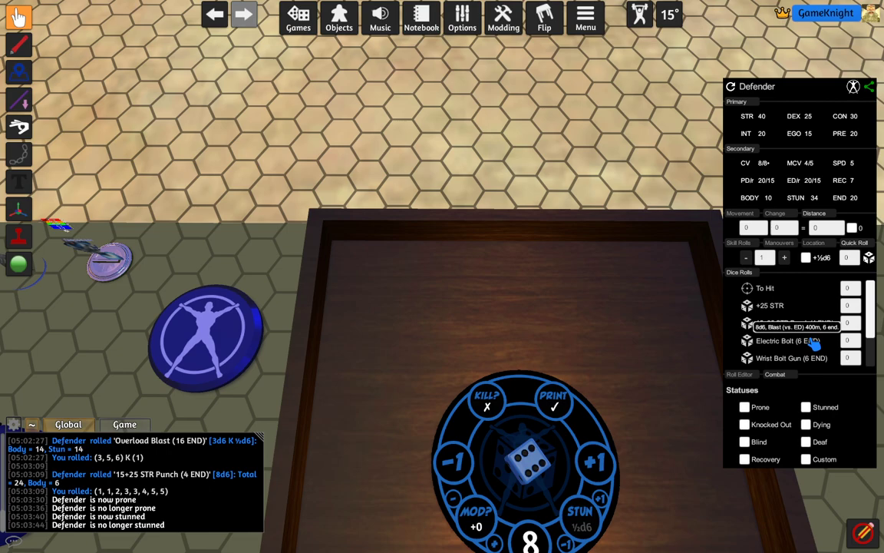
left_click(767, 297)
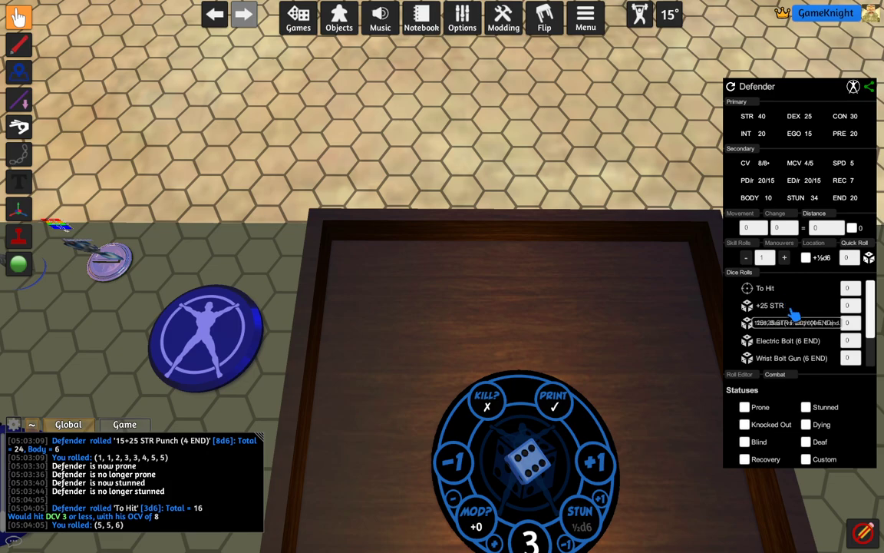
Look through Defender's dice rolls, roll +25 STR once and roll the 15+25 STR Punch (4 END) twice.
left_click_drag(872, 316, 874, 347)
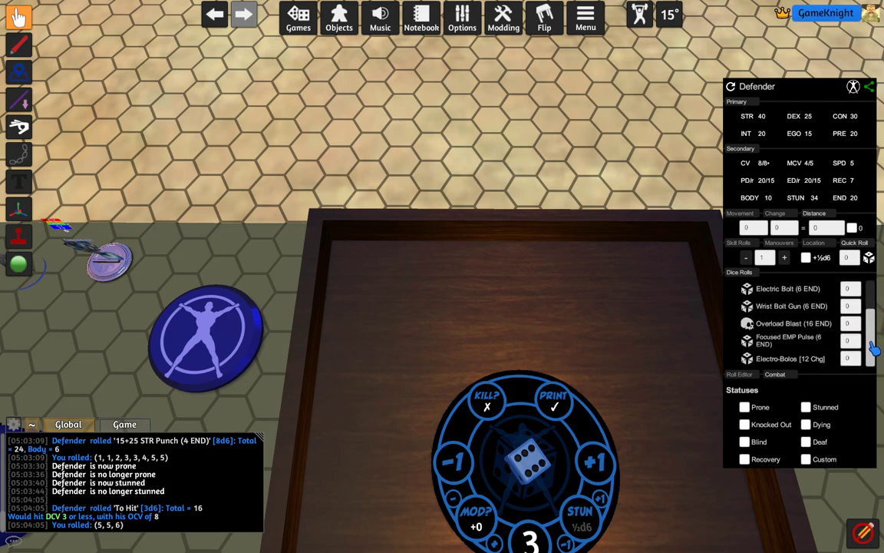
scroll(875, 342, "up", 3)
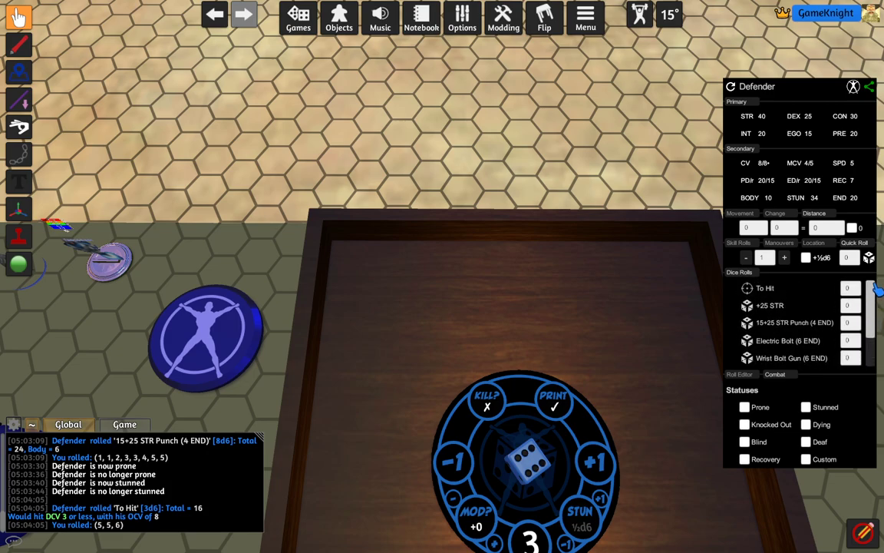
left_click(783, 309)
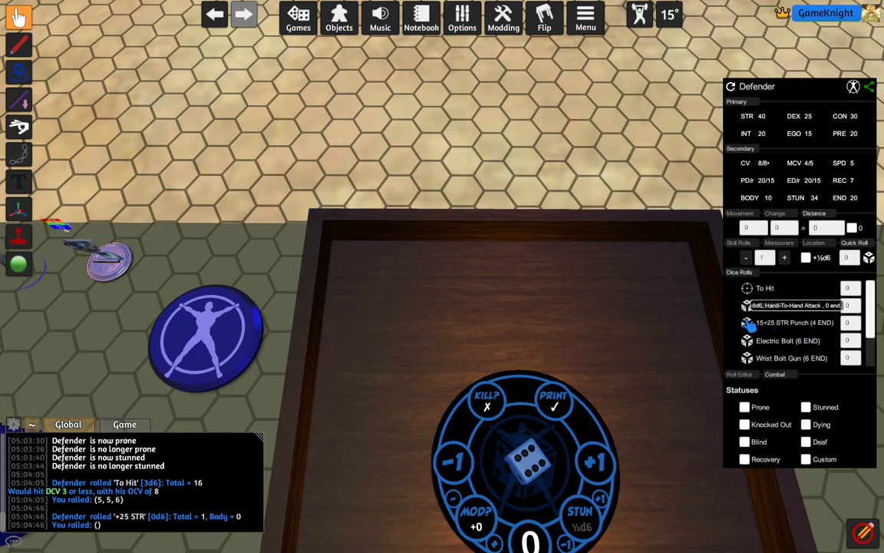
left_click(789, 323)
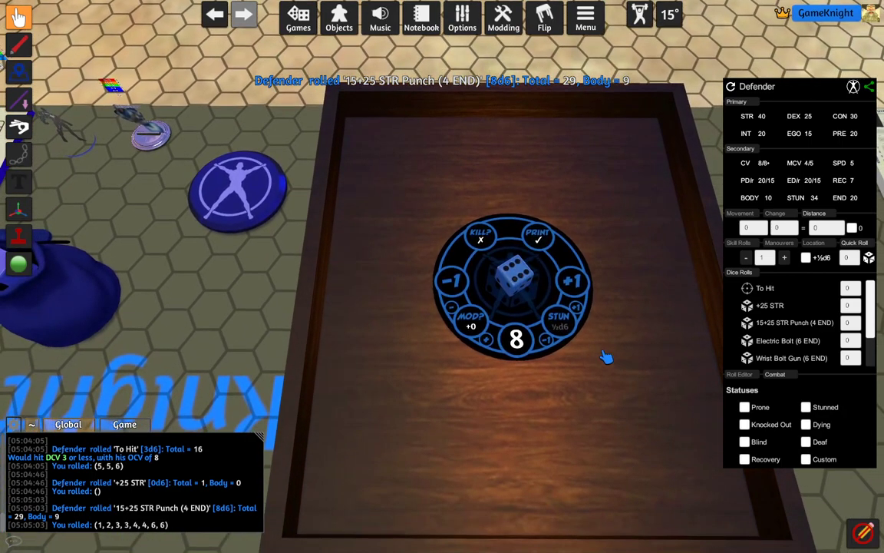
left_click(774, 322)
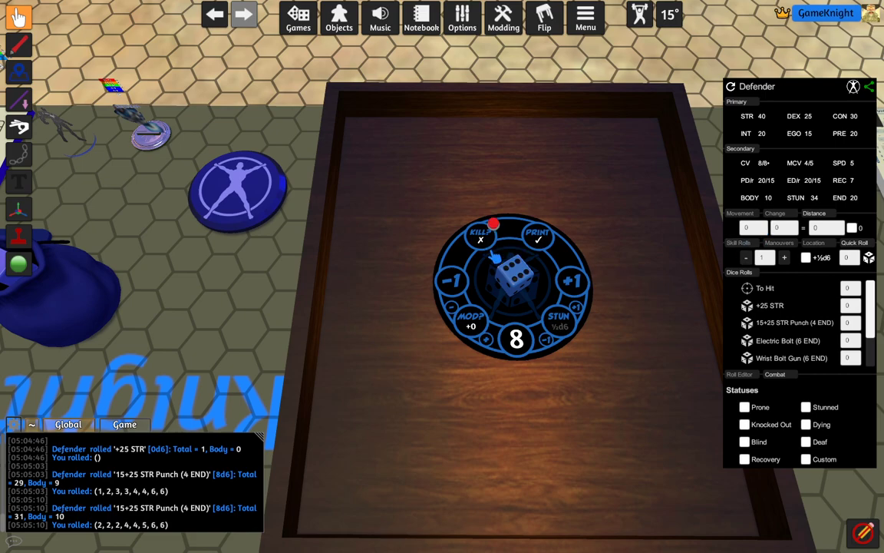
mouse_move(487, 262)
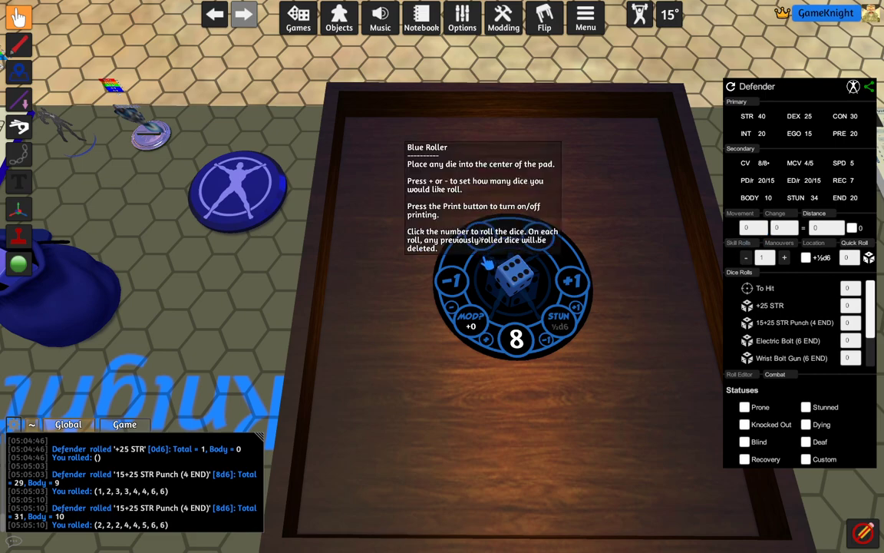